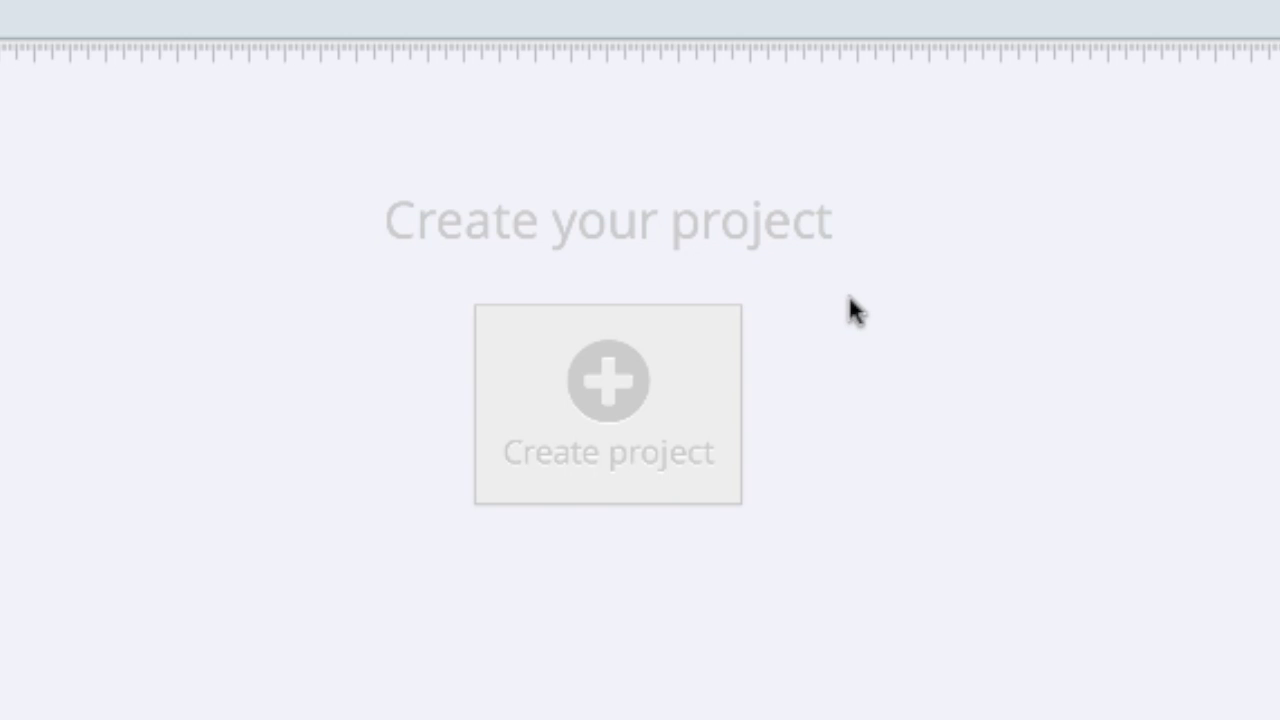
Start a new project named Valley Medical Center with number 12345, start date 01/01/2015 and description "165 br hospital"
left_click(591, 422)
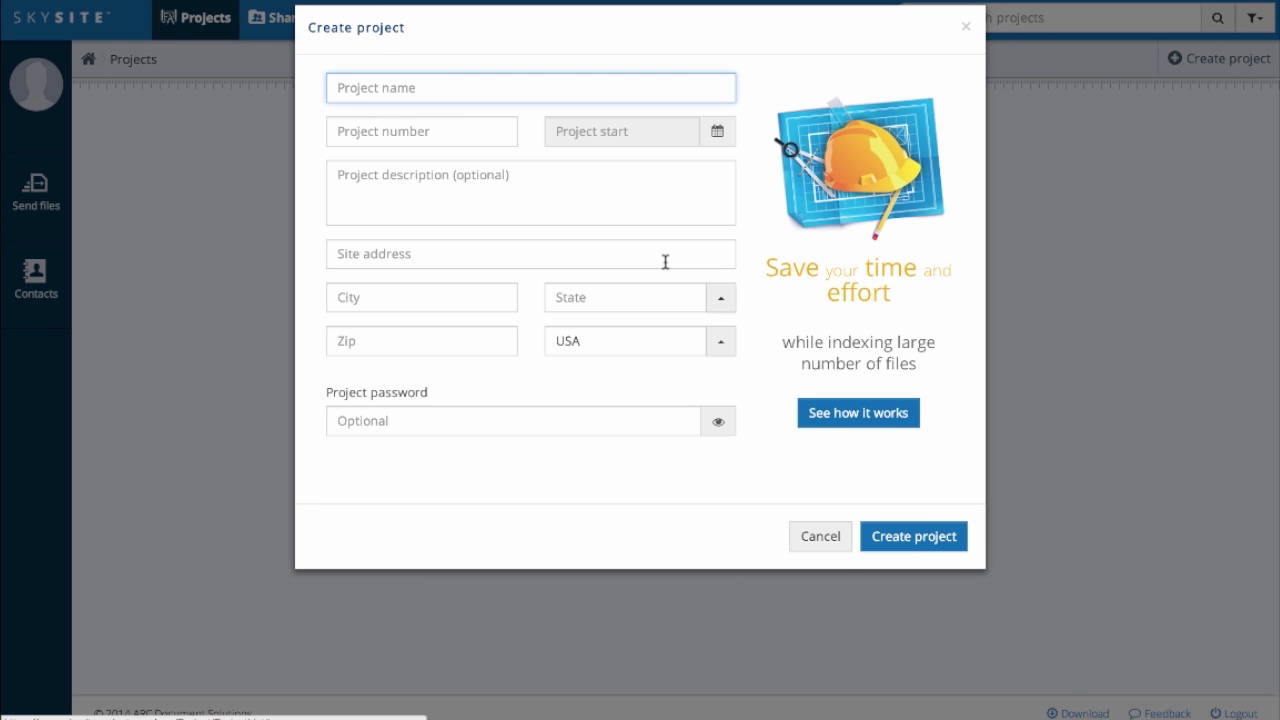
type("Valley Medical Center")
key("Tab")
type("12345")
key("Tab")
type("01/01/2015")
key("Tab")
type("165 br hospital")
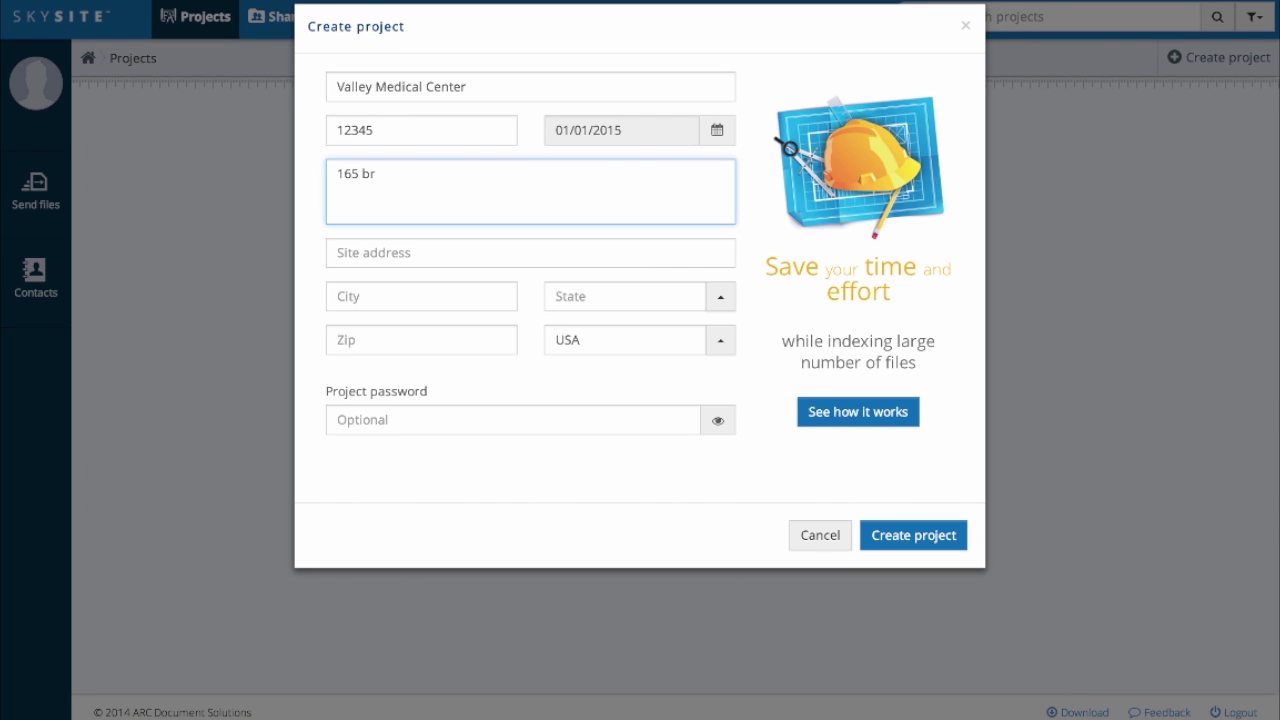
Fill in the project's site address, city, state and ZIP code, keeping USA as the country
key("Tab")
type("One First Street")
key("Tab")
type("San Francisco")
key("Tab")
type("California")
key("Tab")
type("94116")
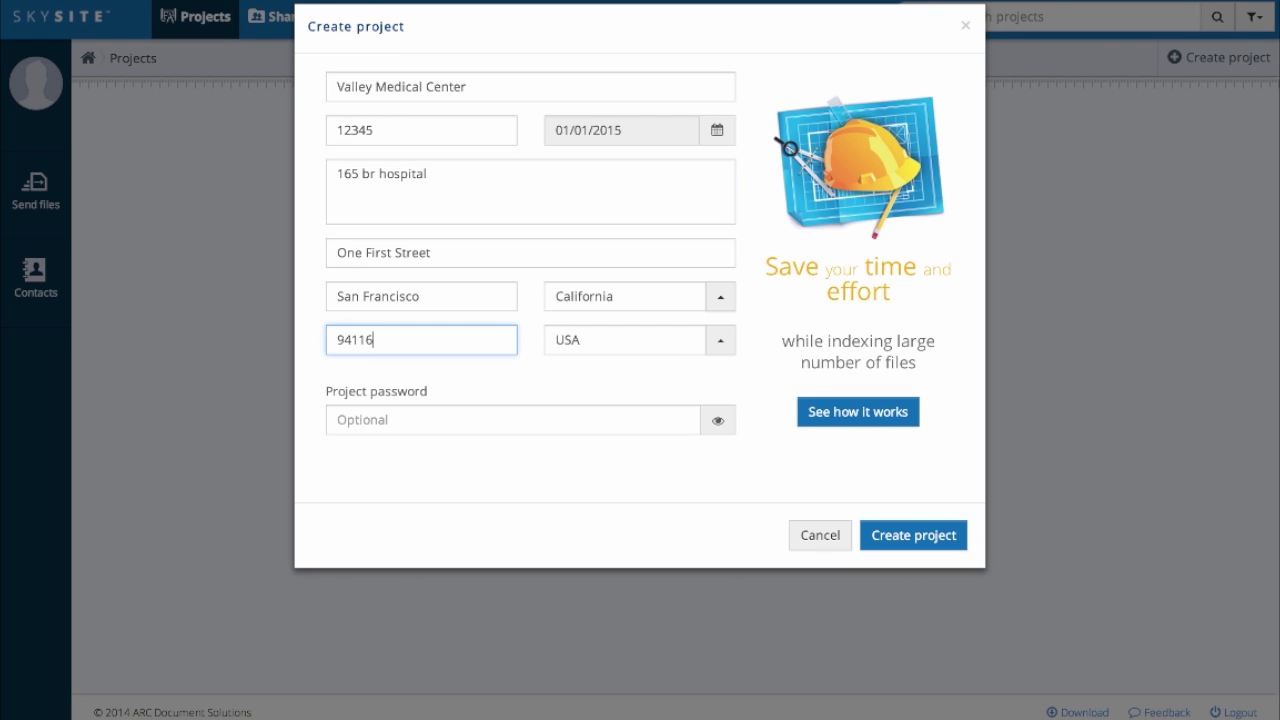
key("Tab")
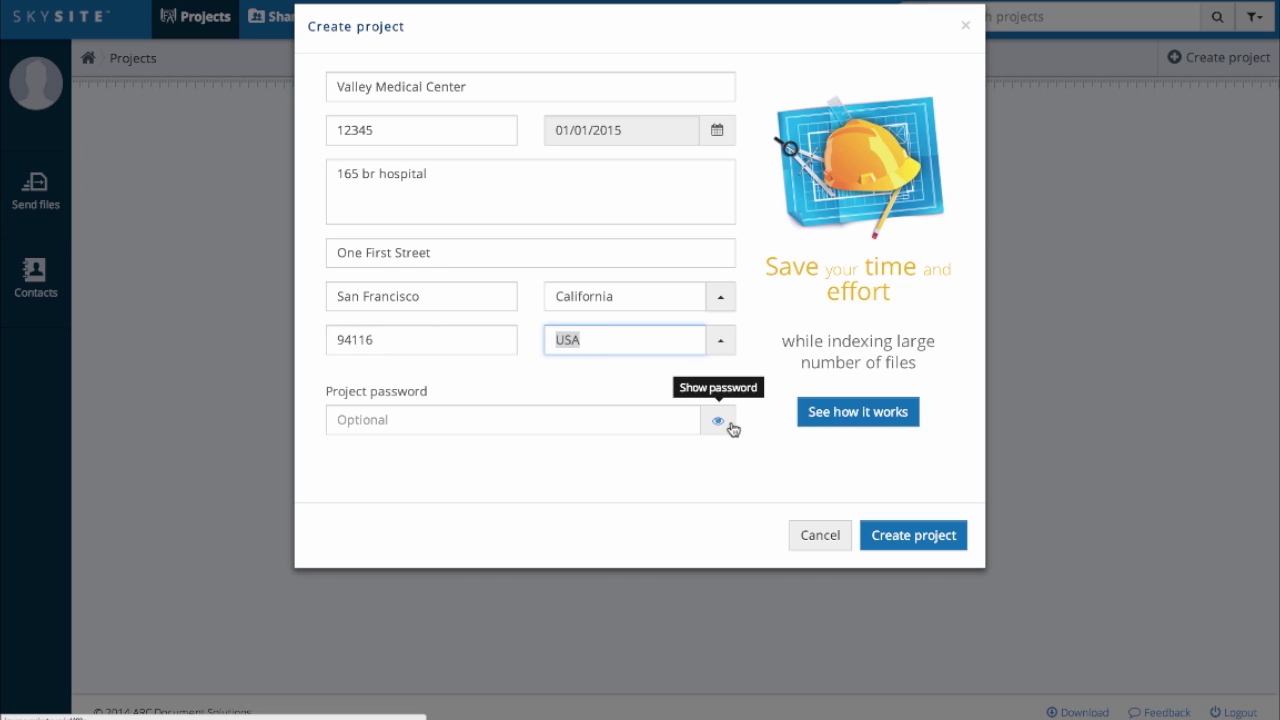
Enter the project password, reveal it to check it, and create the project
left_click(613, 422)
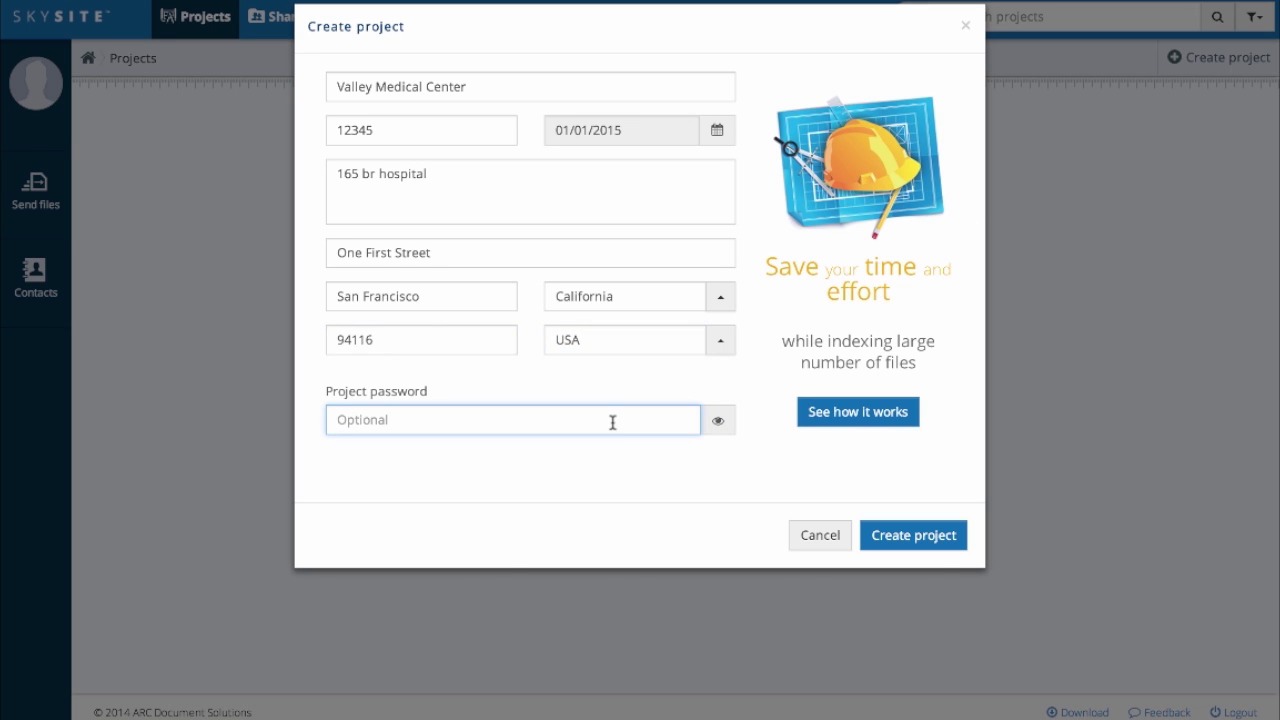
type("••••")
left_click(716, 425)
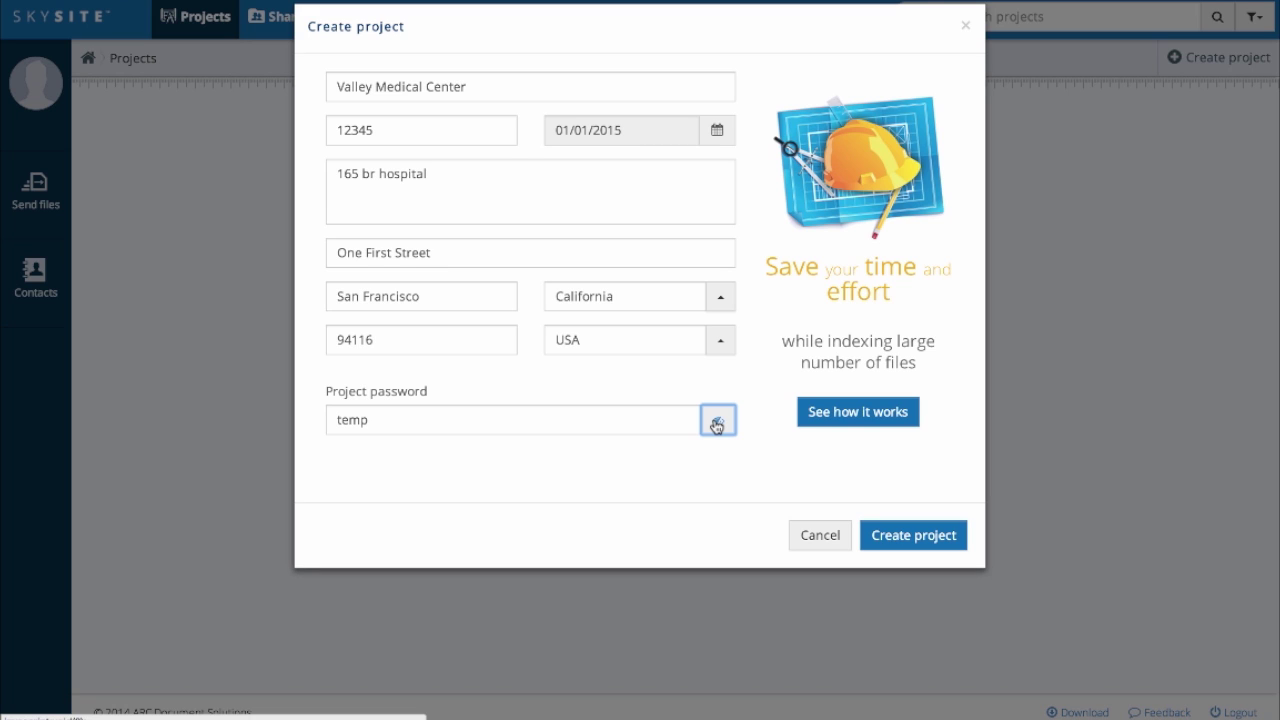
left_click(918, 537)
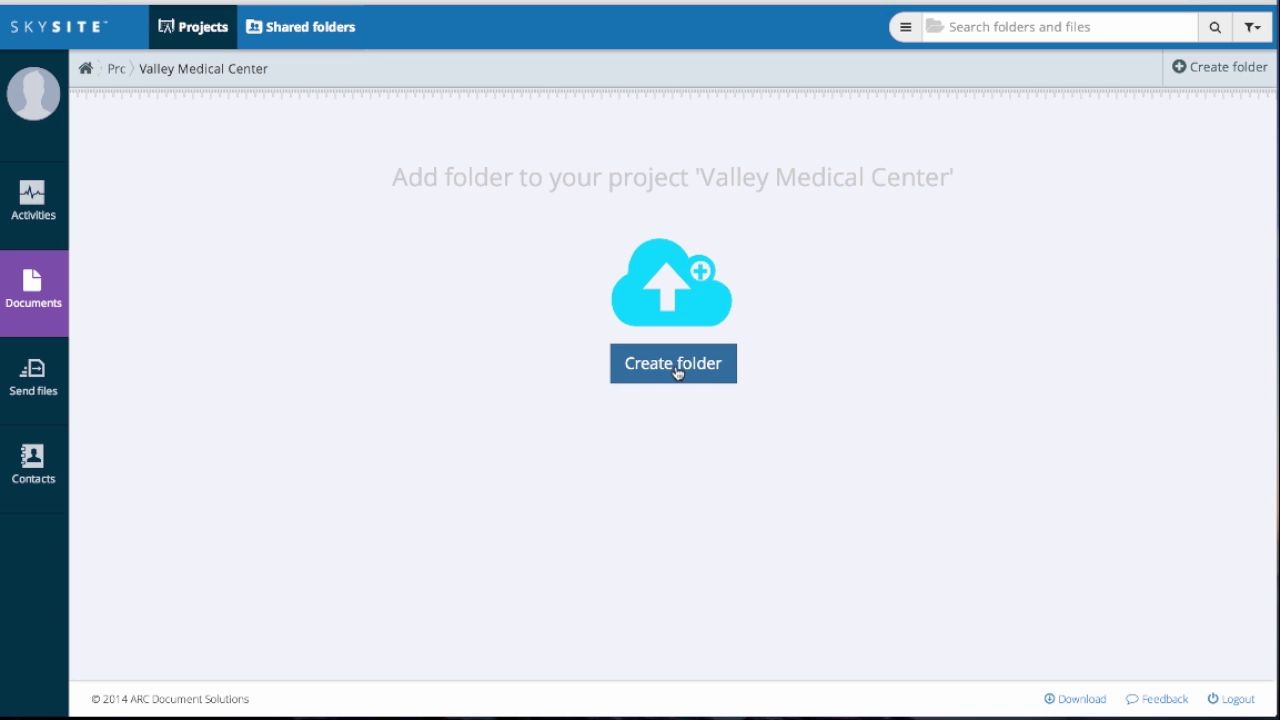
Create a folder named Document Control in the project, leaving it included in "Latest documents"
left_click(677, 372)
type("Document Control")
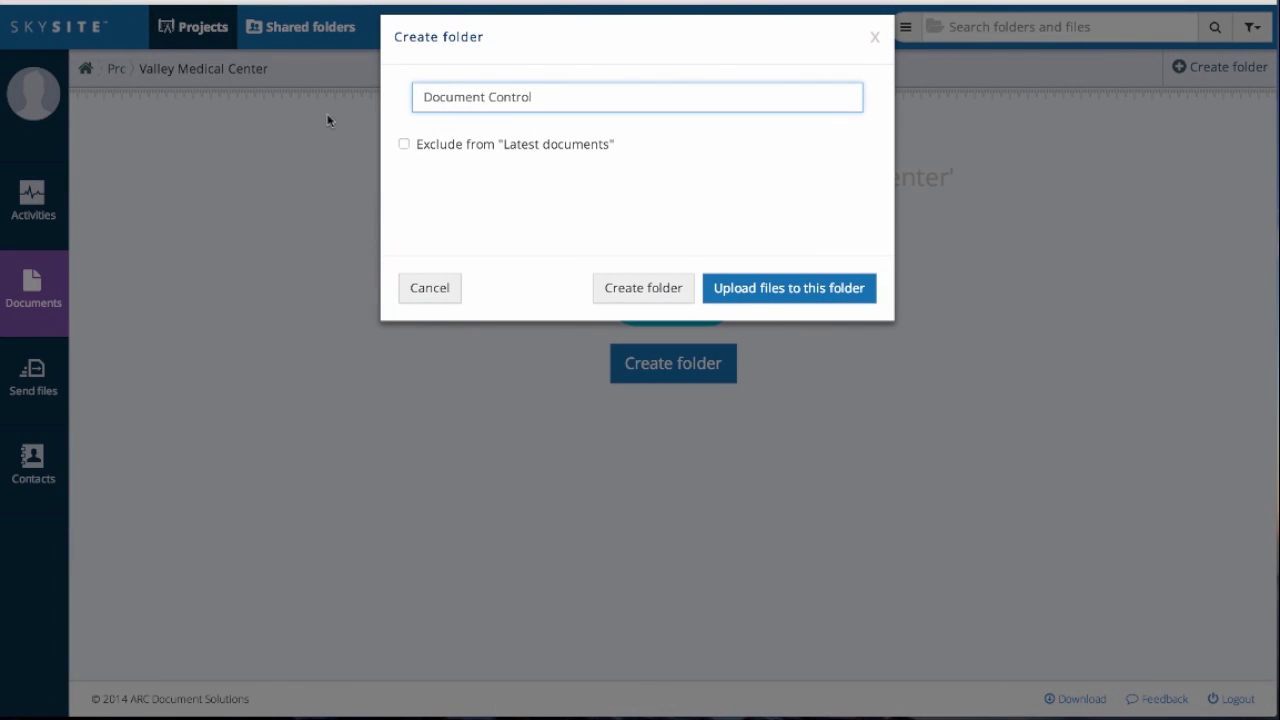
left_click(427, 150)
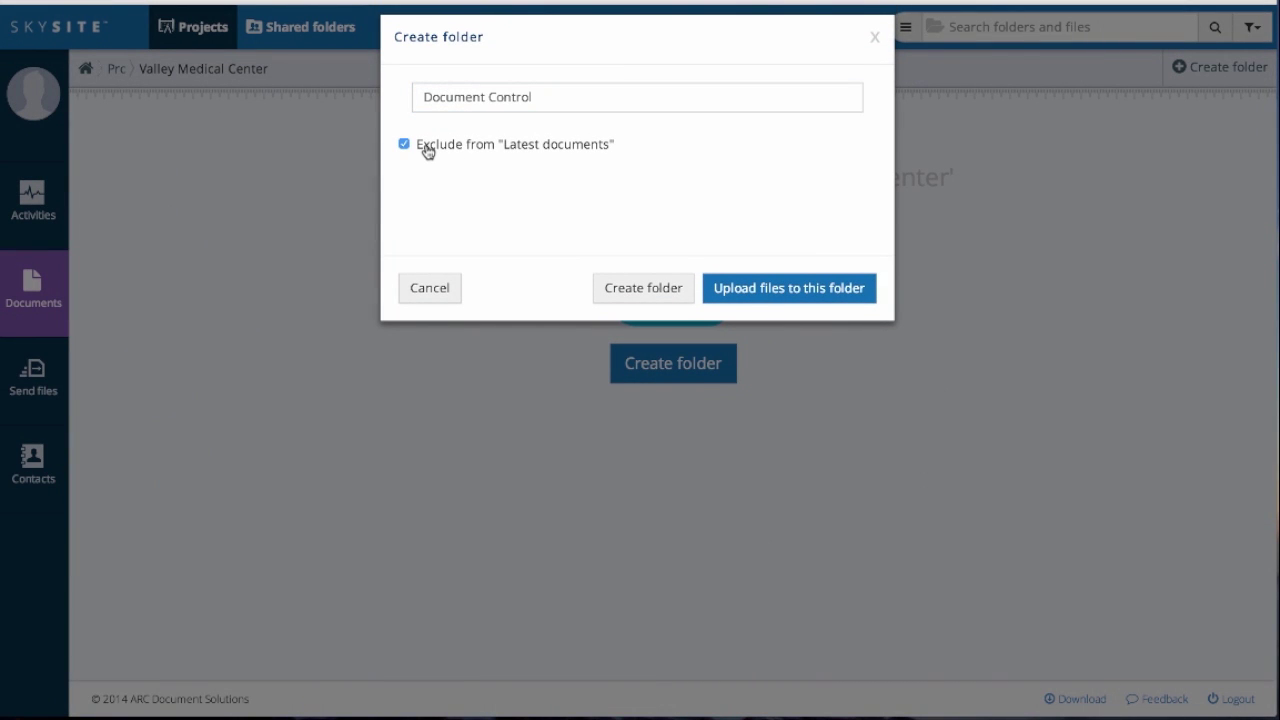
left_click(427, 150)
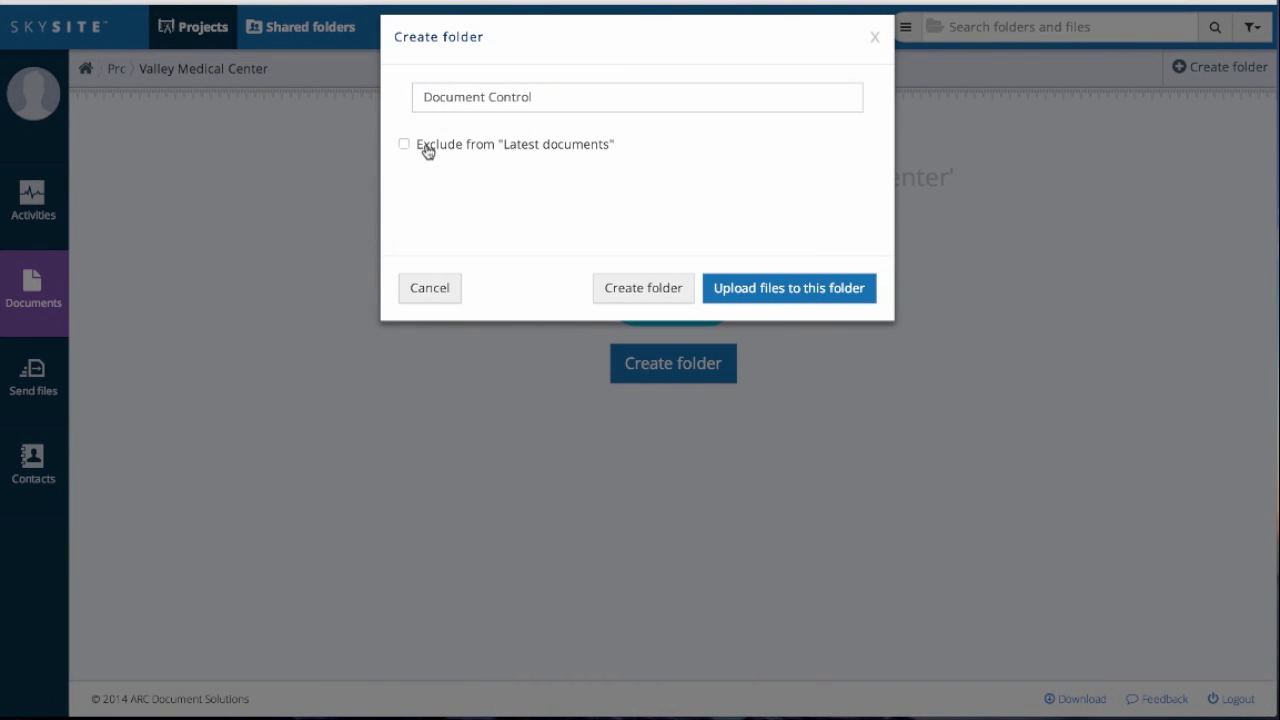
left_click(645, 289)
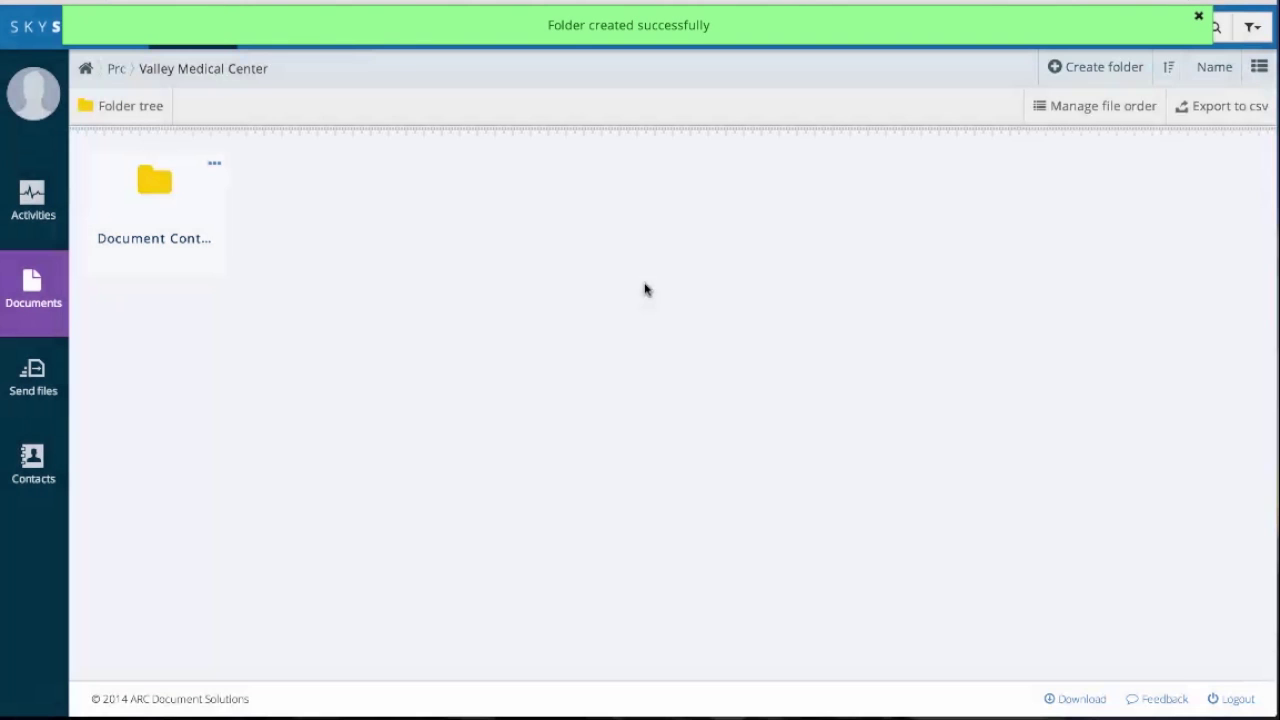
Create a subfolder named Conceptual Package inside Document Control and proceed to upload files to it
left_click(154, 189)
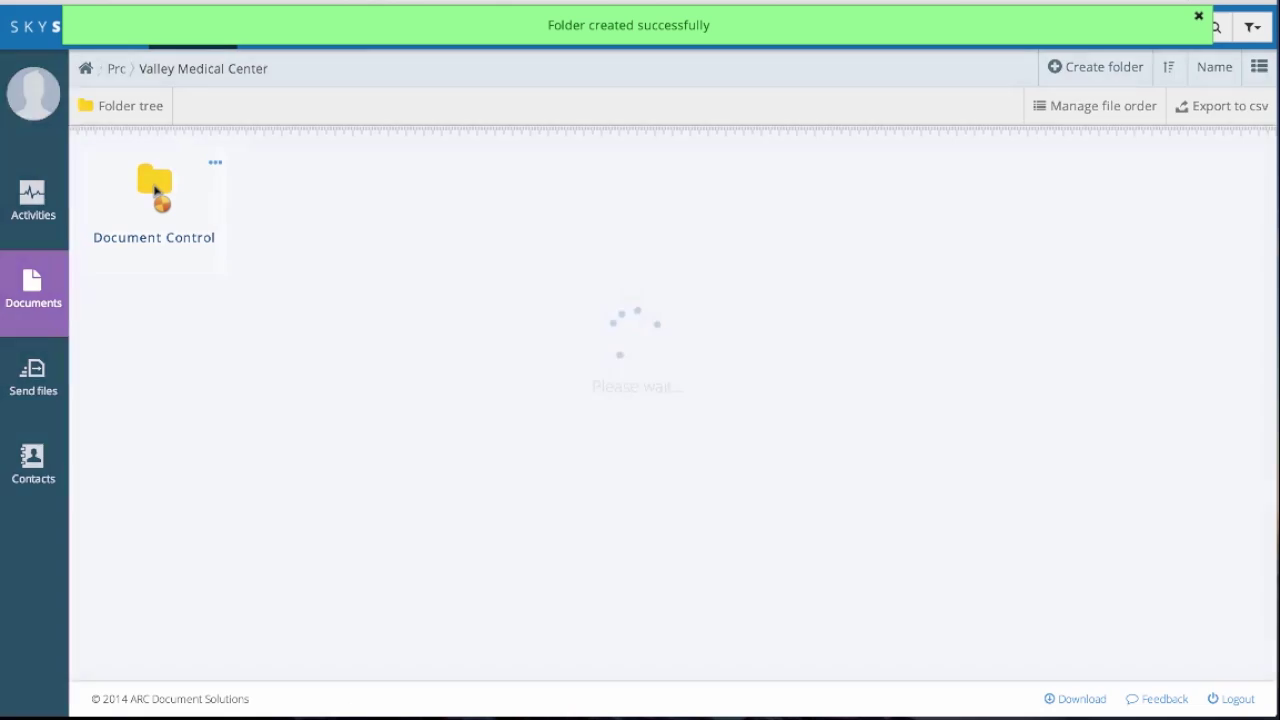
left_click(621, 400)
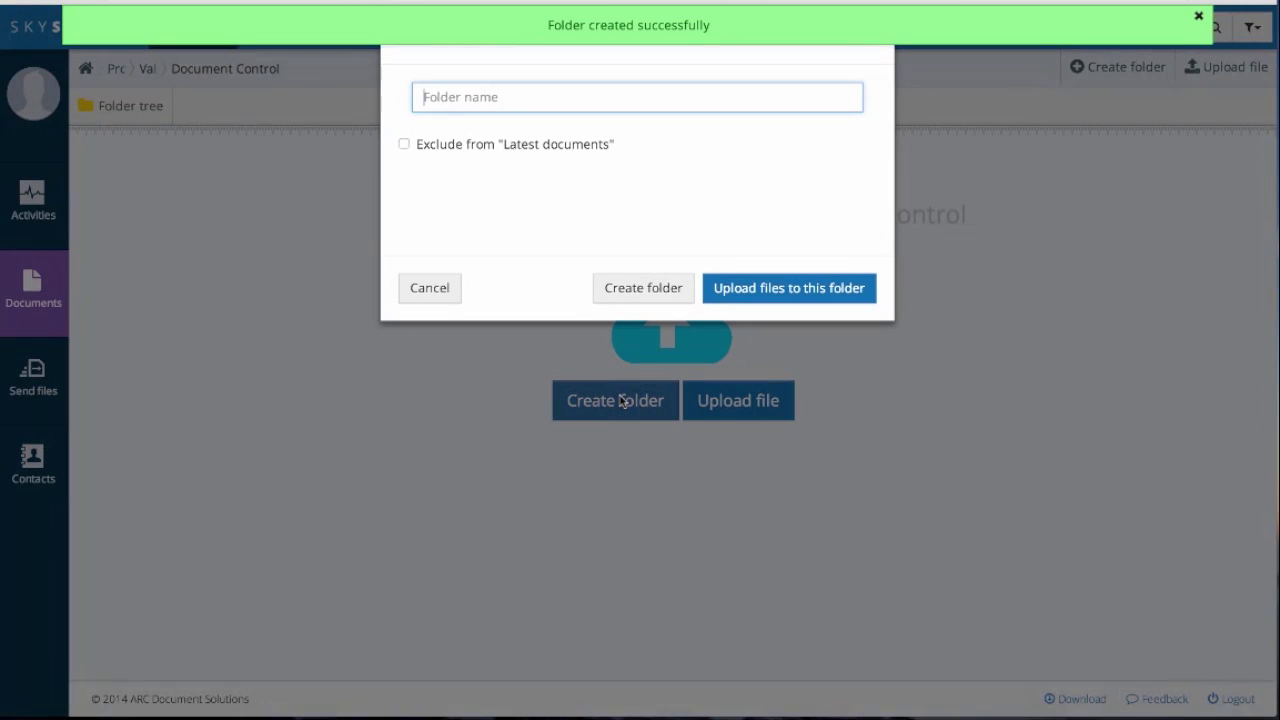
type("Conceptual Package")
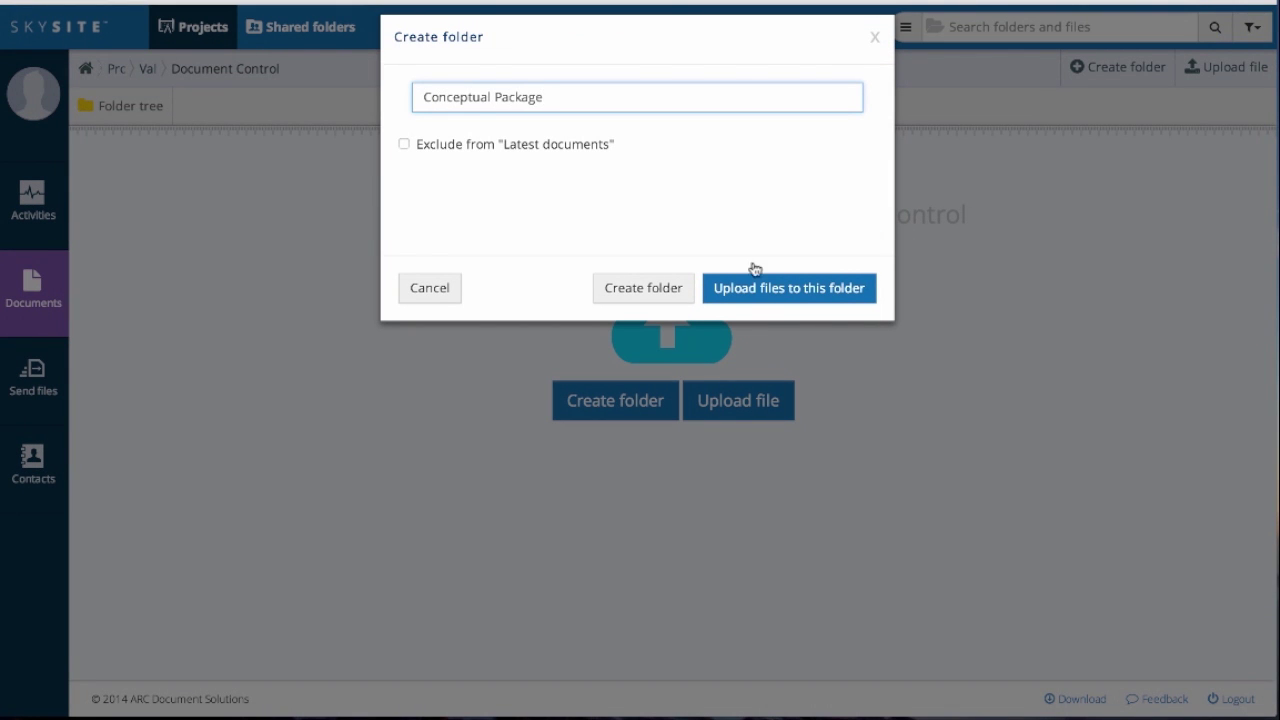
left_click(791, 288)
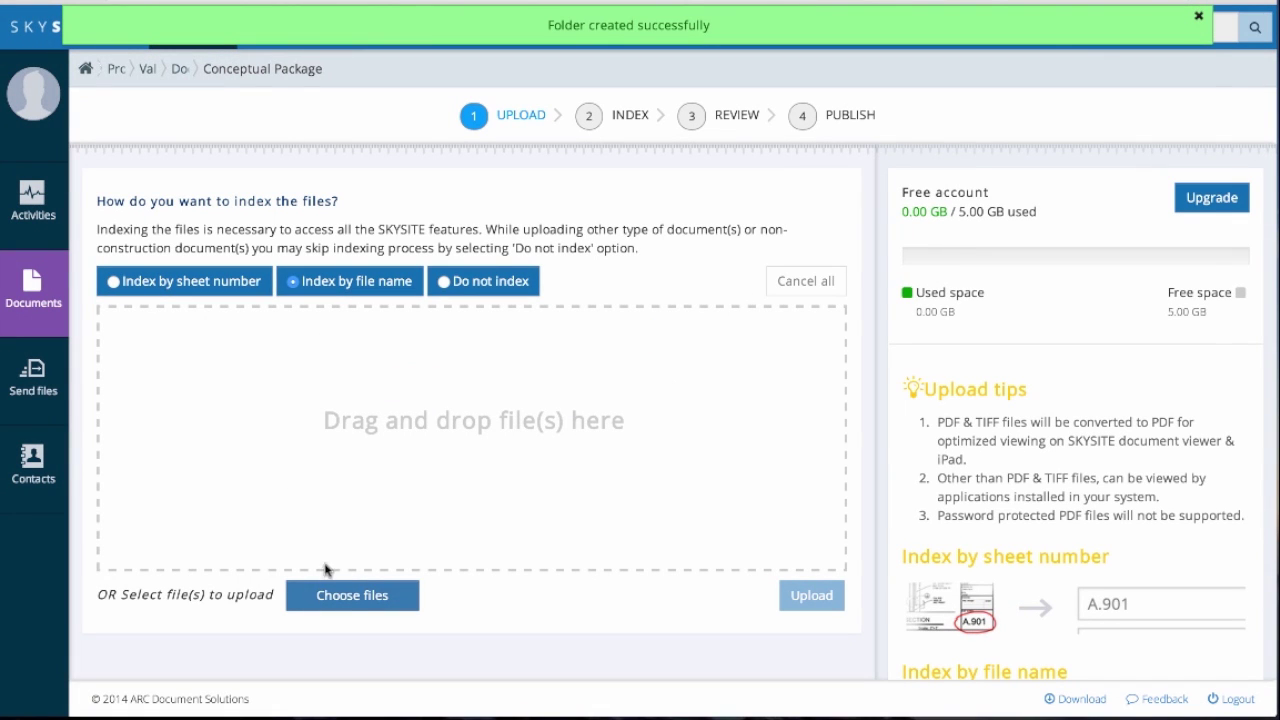
Select Conceptual Design Package.pdf from the Desktop, choose its indexing method and upload it
left_click(351, 596)
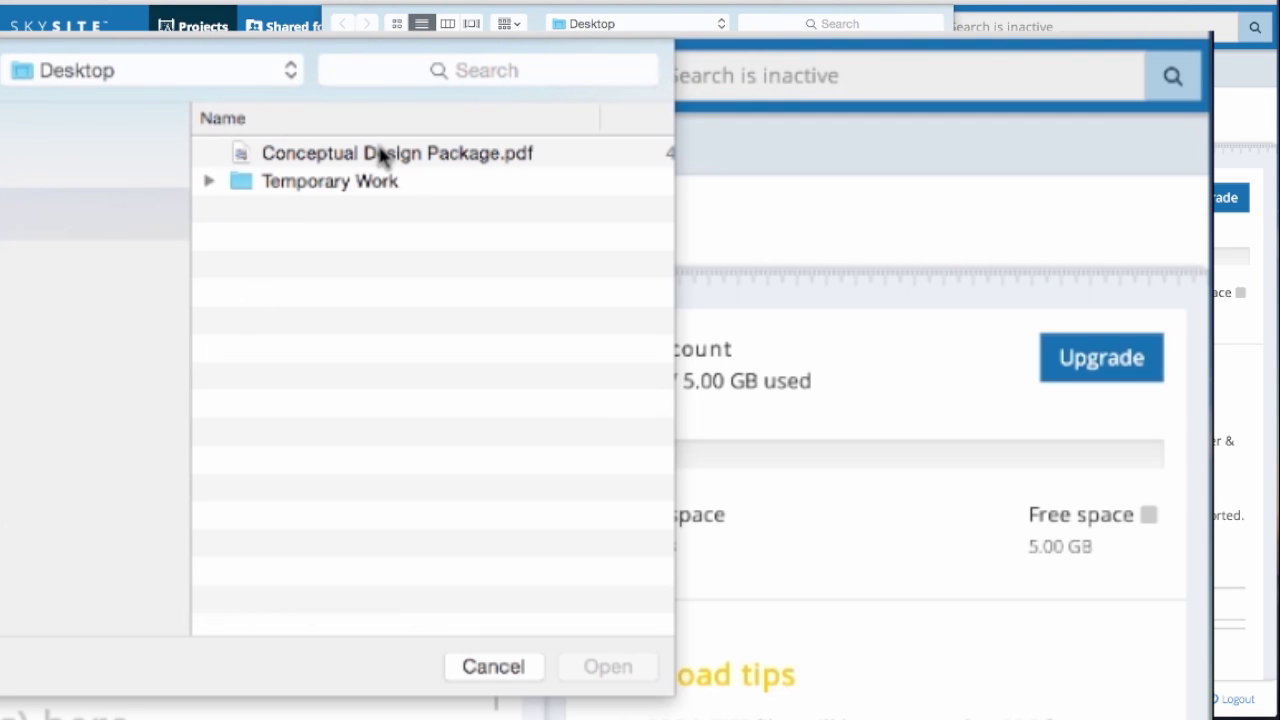
double_click(380, 155)
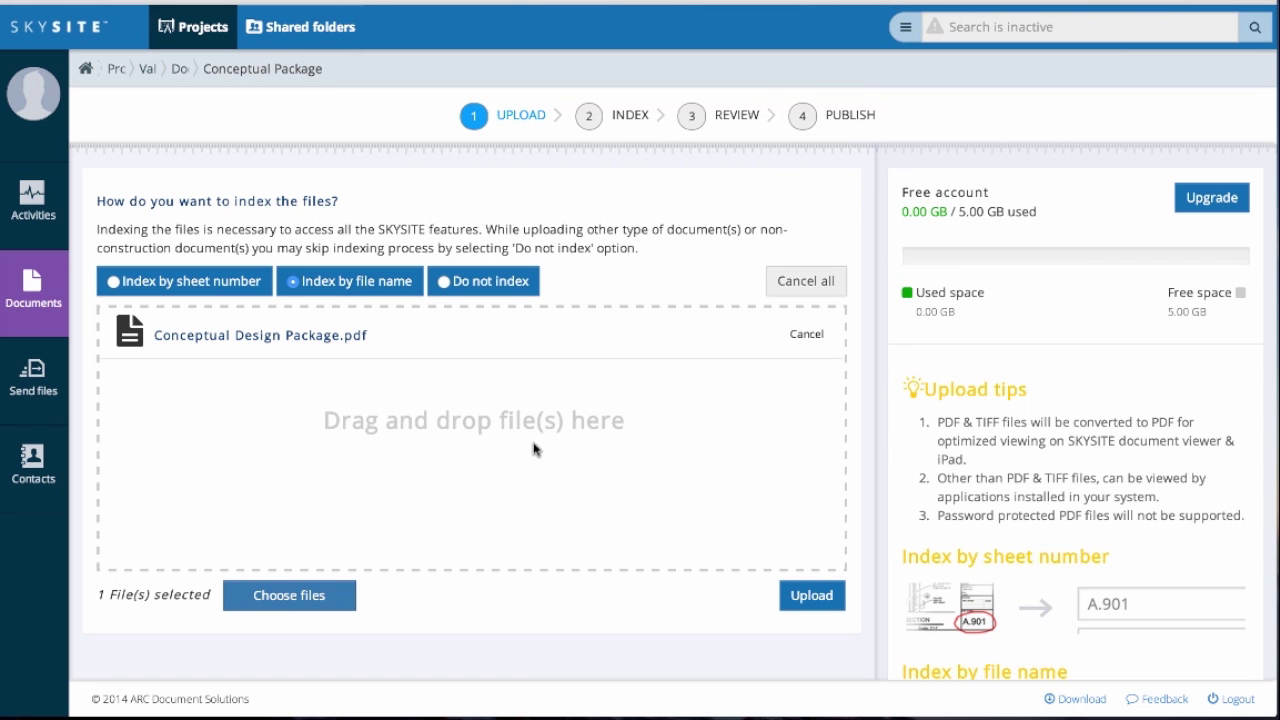
left_click(199, 287)
left_click(377, 289)
left_click(490, 283)
left_click(808, 597)
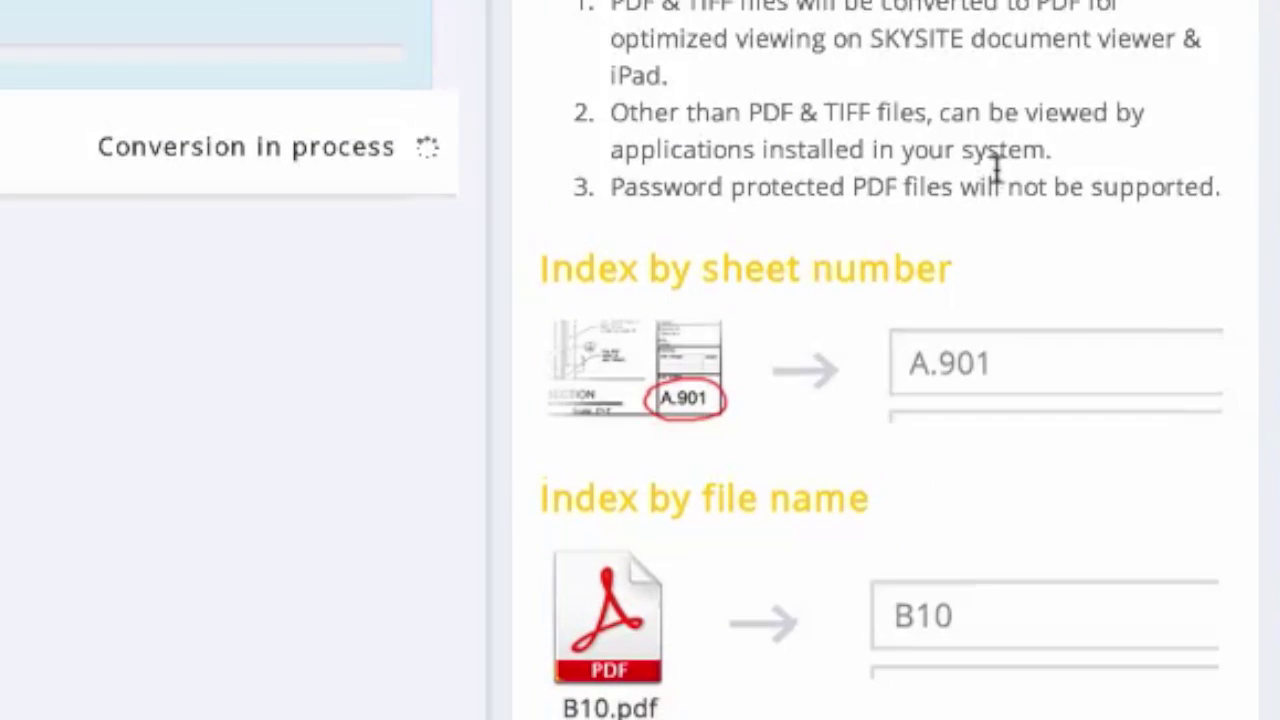
scroll(1131, 339, "down", 2)
scroll(1005, 200, "up", 2)
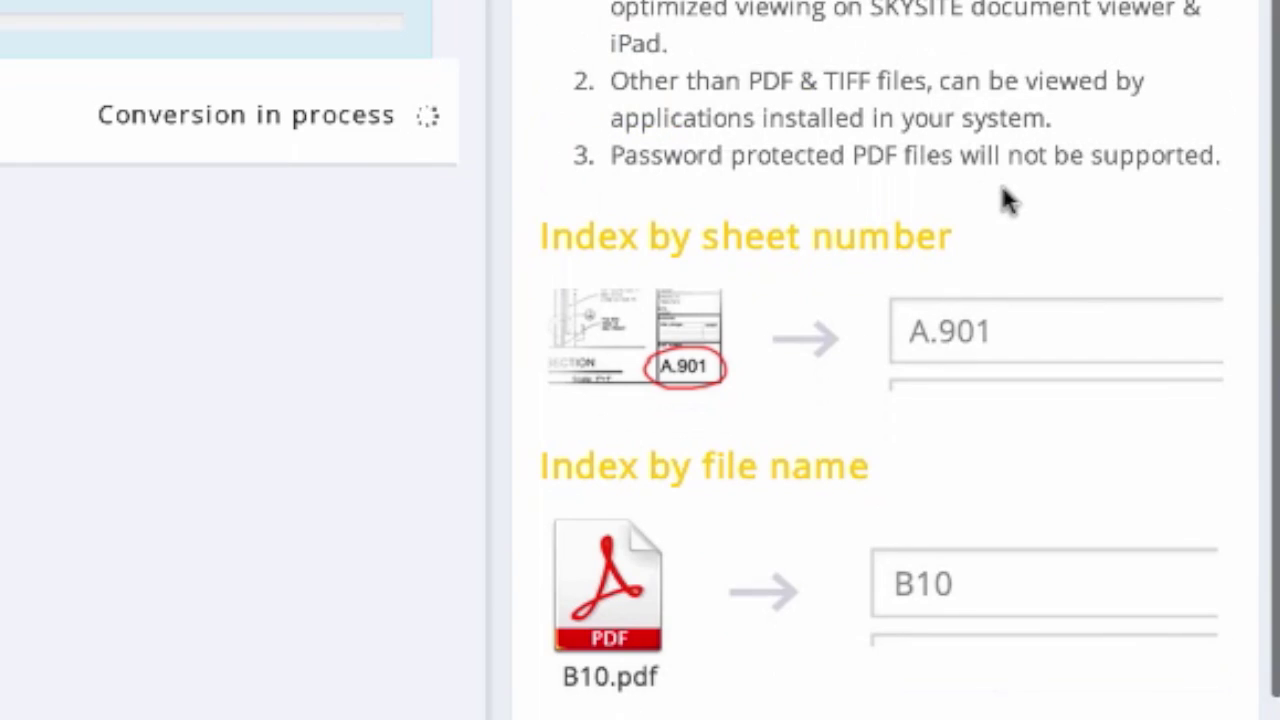
scroll(1070, 445, "down", 2)
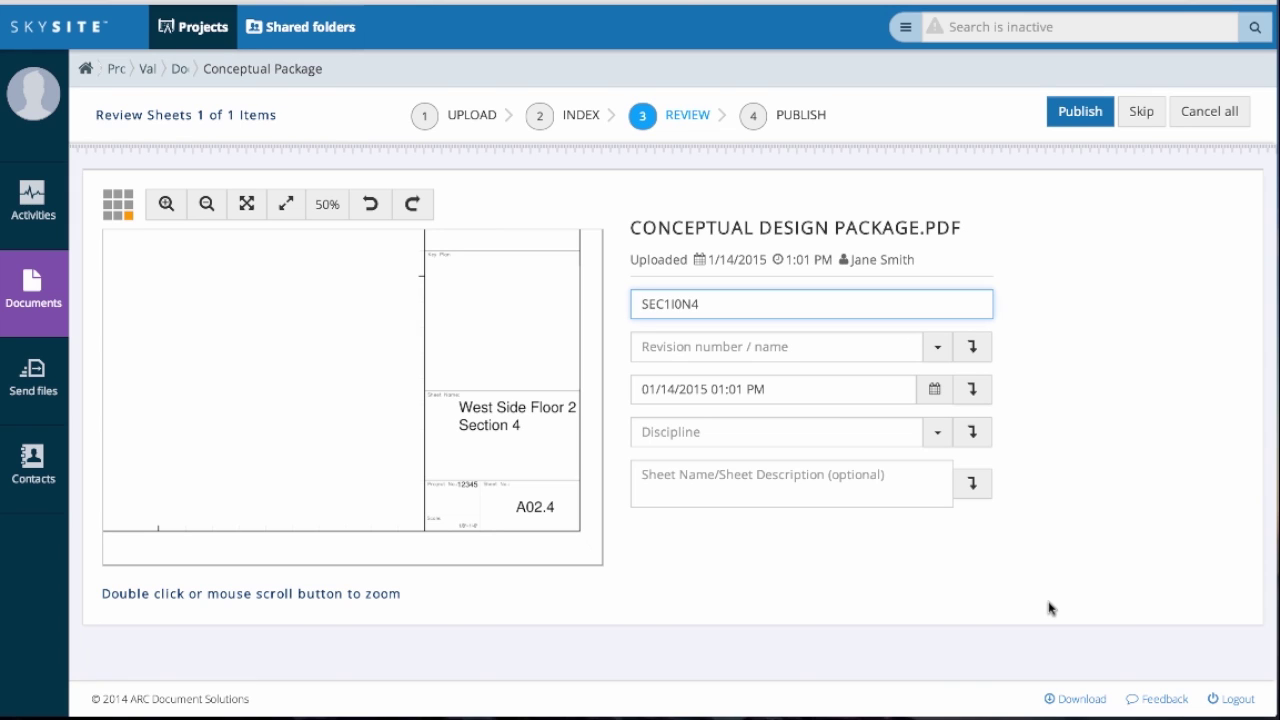
Set the sheet number to A02.4, the discipline to Architectural and the sheet description to "West Side Floor 2 Section 4"
key("ctrl+a")
key("BackSpace")
type("A02.4")
left_click(731, 432)
type("Architectural")
key("Tab")
type("West Side Floor 2 Section 4")
Set the sheet's revision to "1 Conceptual Design" and its date to 01/01/2015, and publish the sheet
left_click(700, 346)
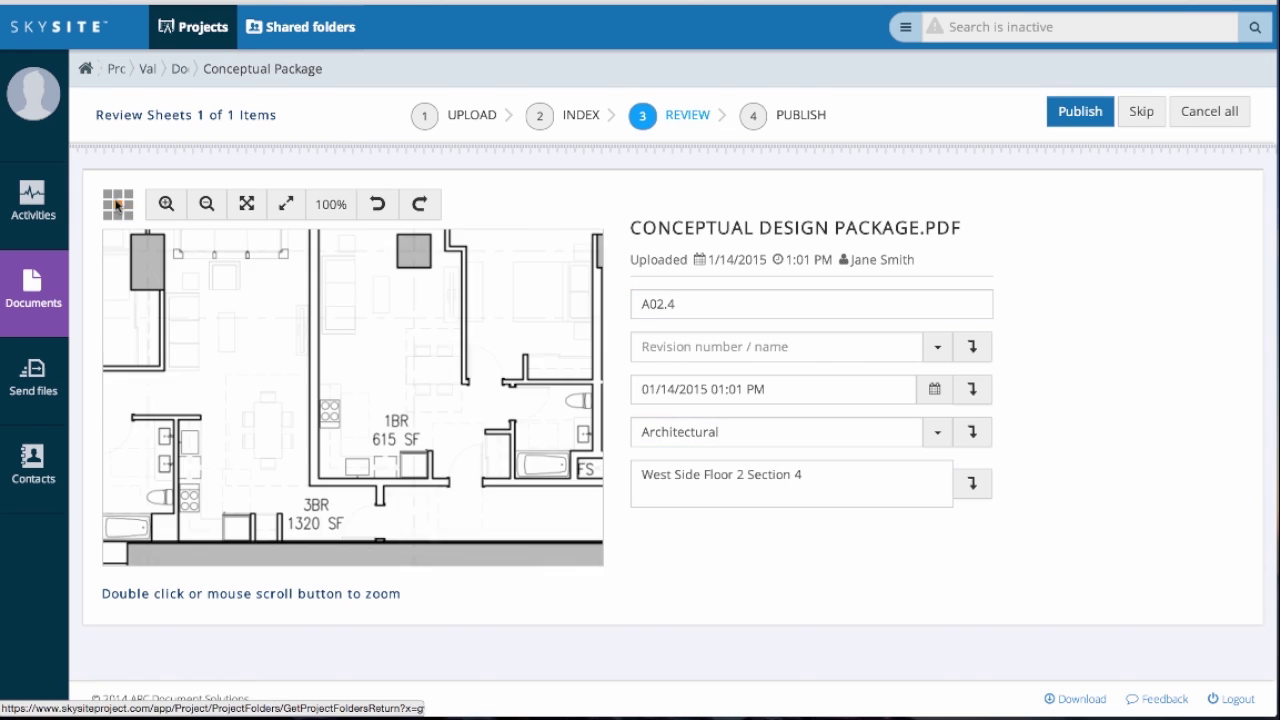
type("1 Conceptual Design")
key("Tab")
type("01012015")
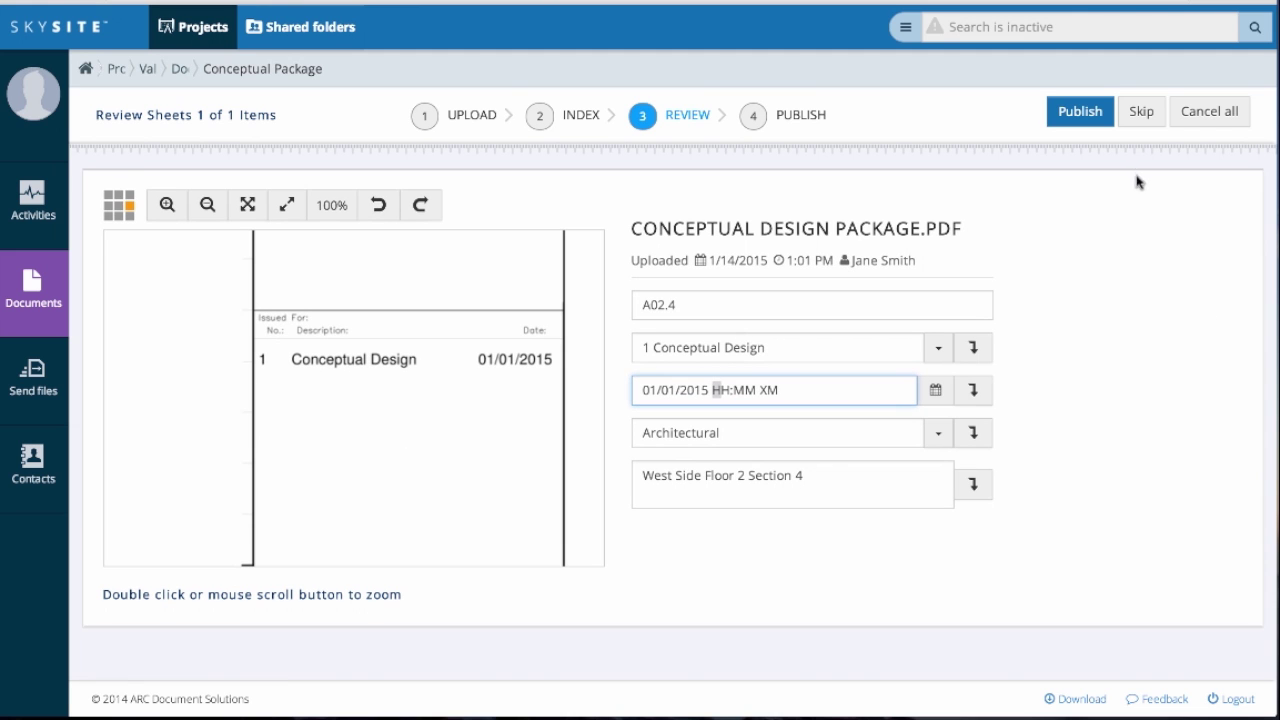
left_click(1080, 111)
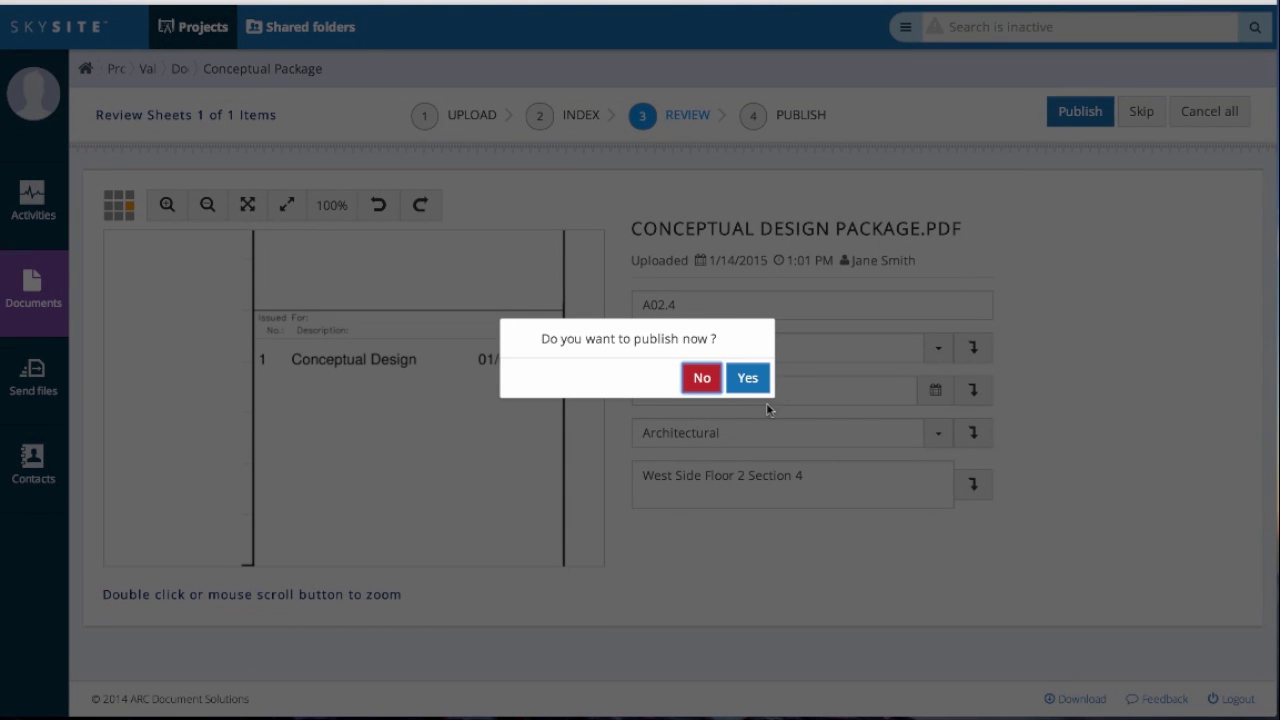
left_click(745, 377)
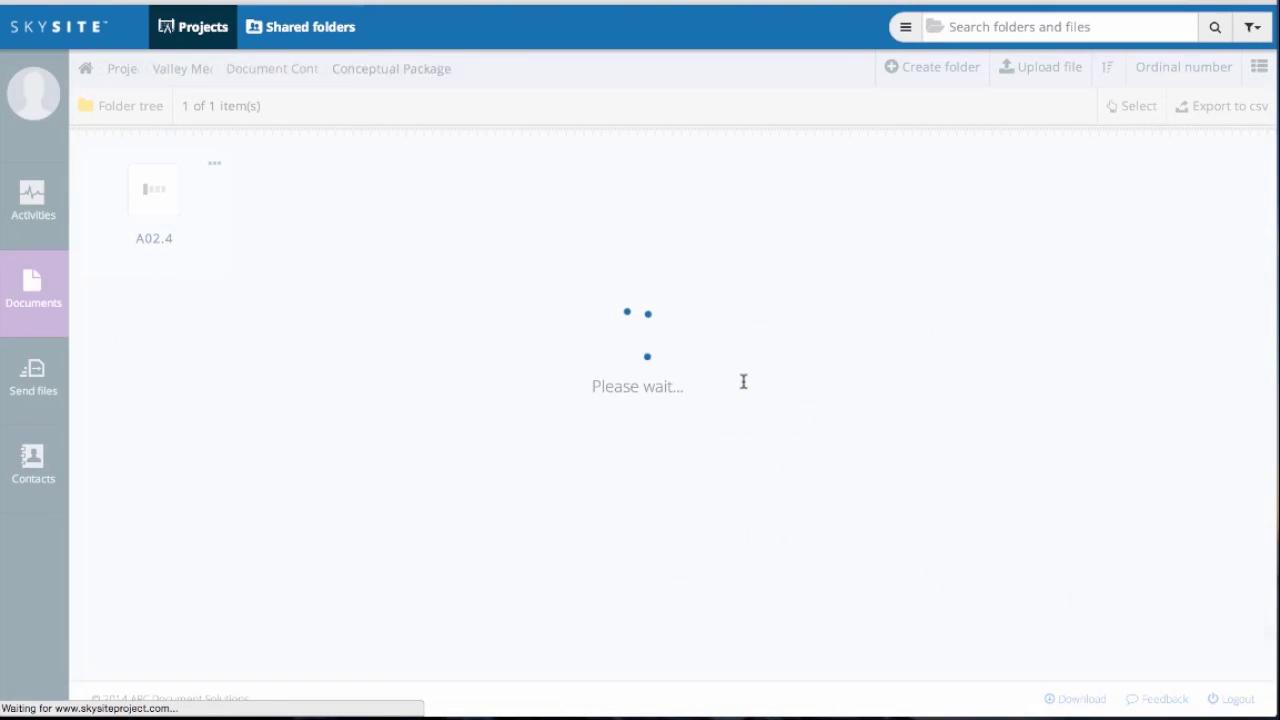